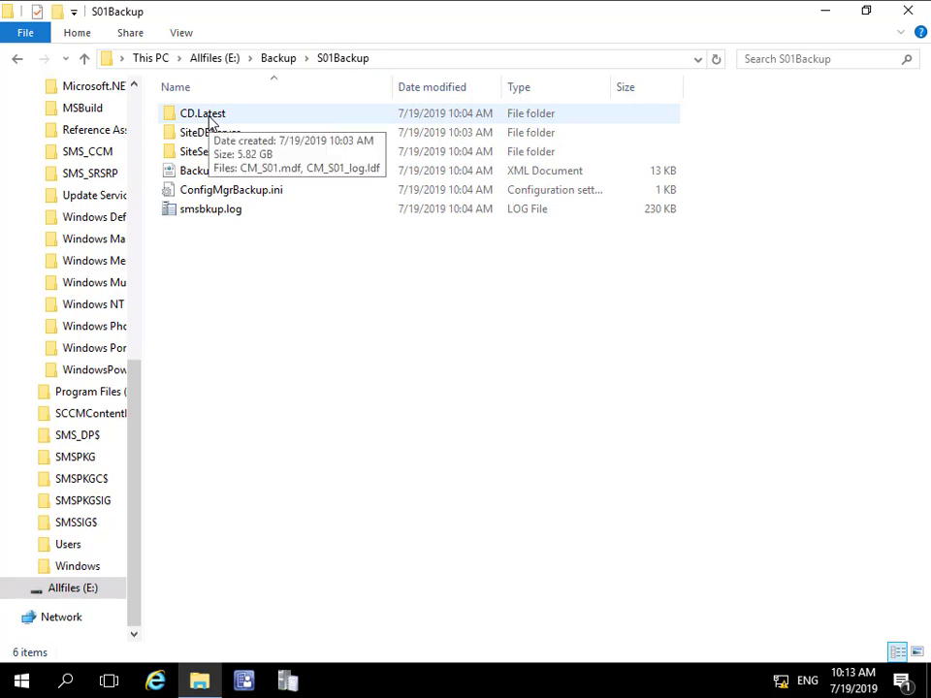
# Step: Open the CD.Latest\SMSSETUP\BIN\X64 folder inside the S01Backup folder
pyautogui.doubleClick(209, 117)
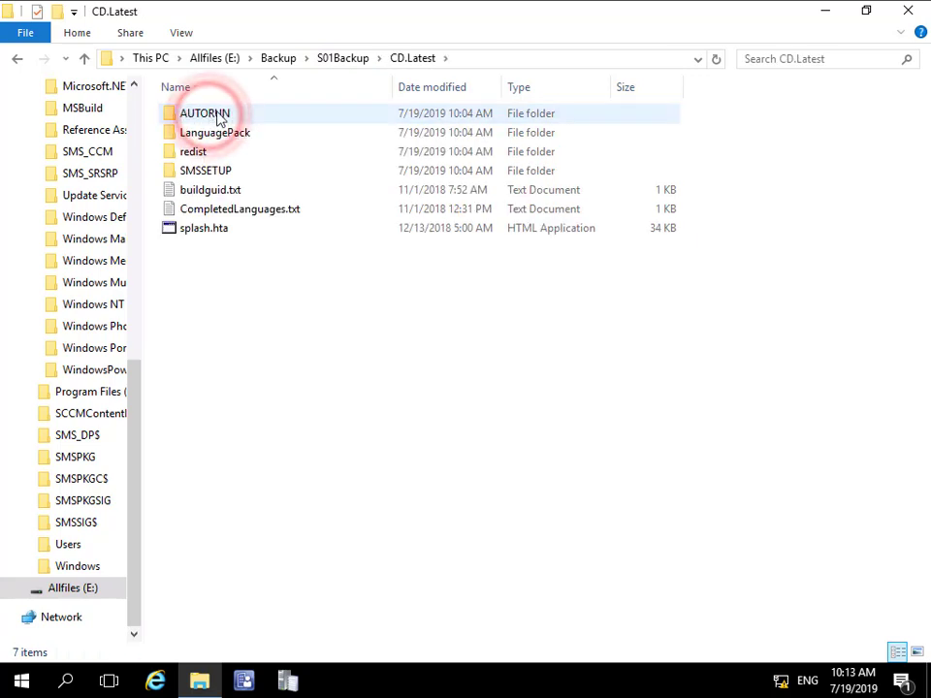
pyautogui.doubleClick(221, 172)
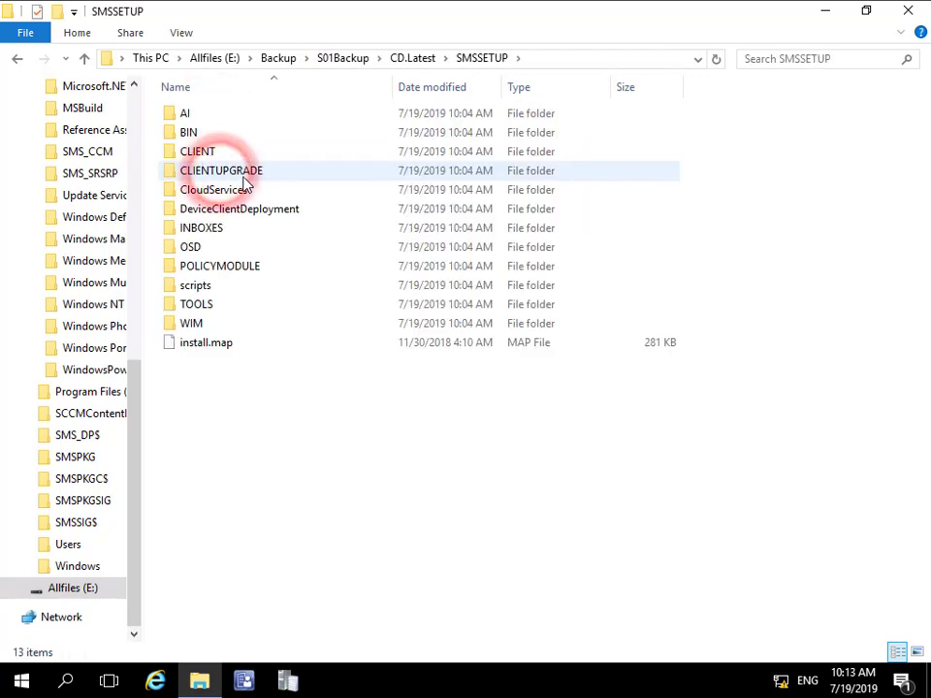
pyautogui.doubleClick(194, 136)
pyautogui.doubleClick(197, 136)
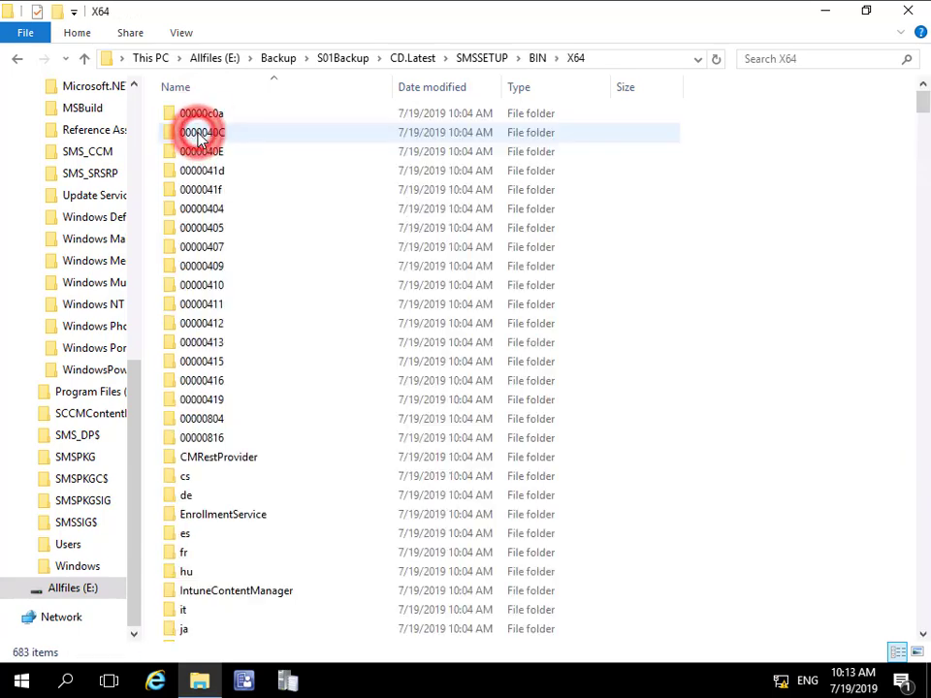
# Step: Find setup.exe in the X64 folder and run it to start the Configuration Manager Setup Wizard
pyautogui.scroll(-20, 296, 371)
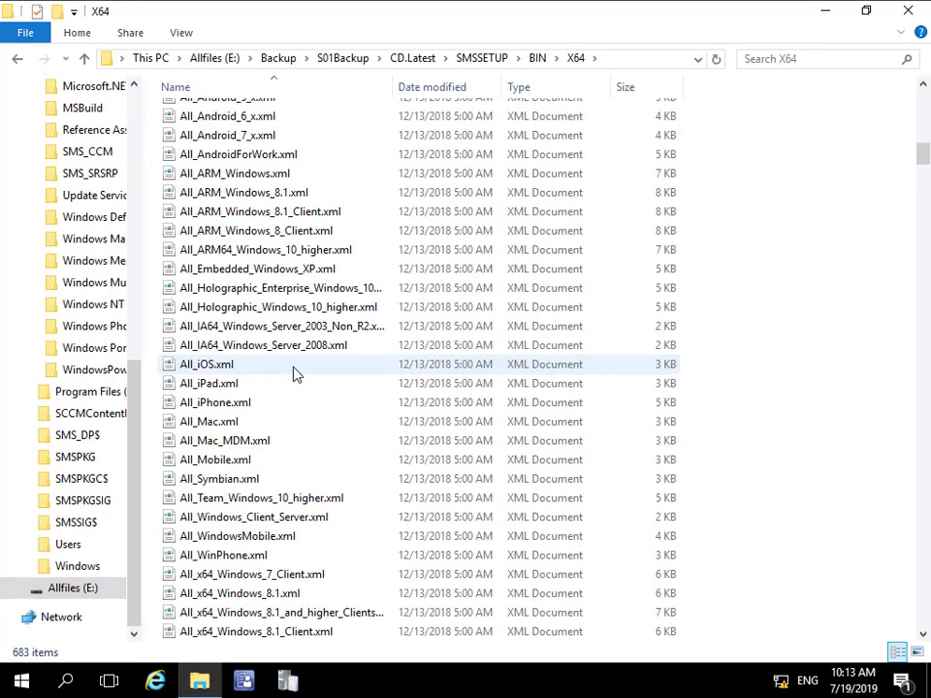
pyautogui.scroll(-20, 296, 375)
pyautogui.scroll(-20, 293, 376)
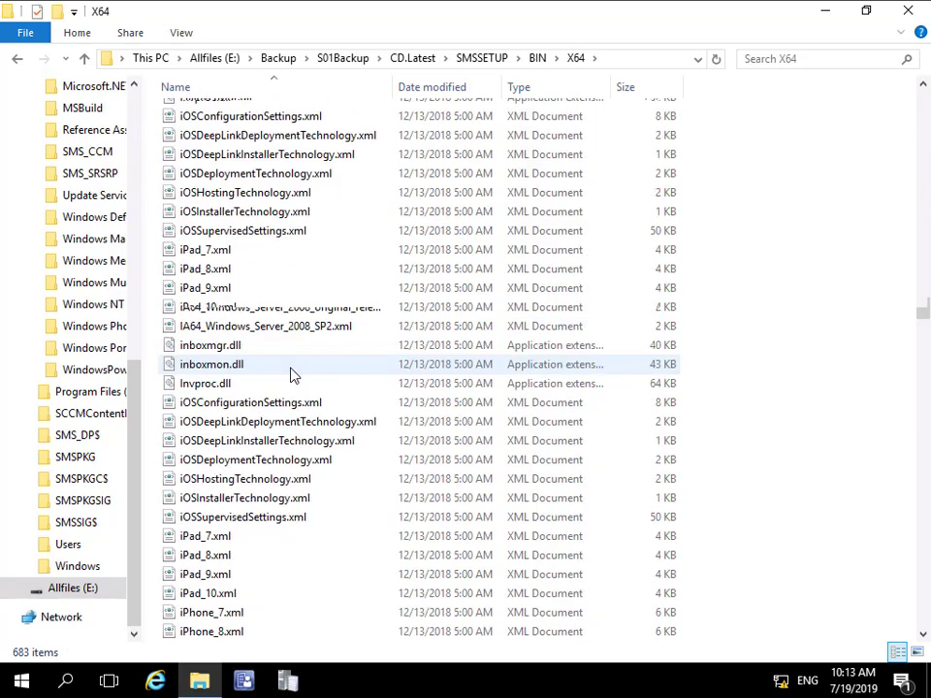
pyautogui.scroll(-20, 291, 376)
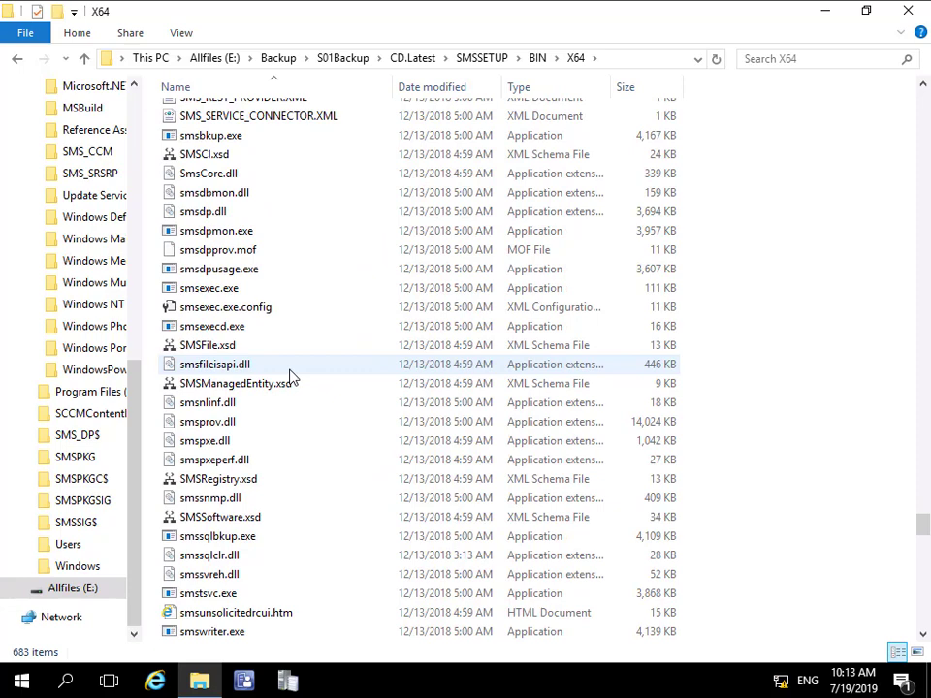
pyautogui.scroll(5, 291, 375)
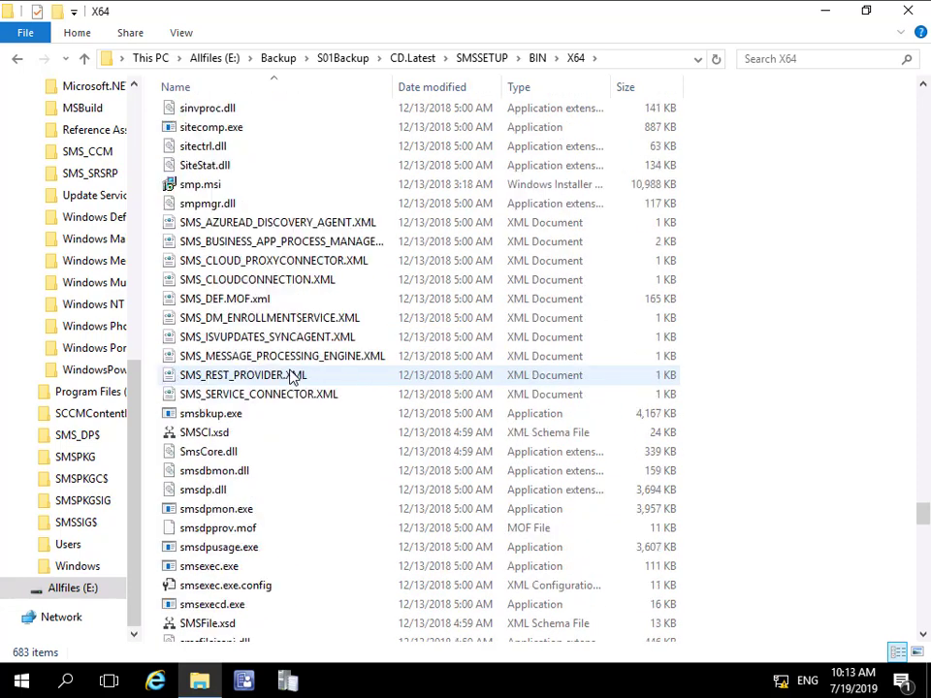
pyautogui.scroll(2, 250, 220)
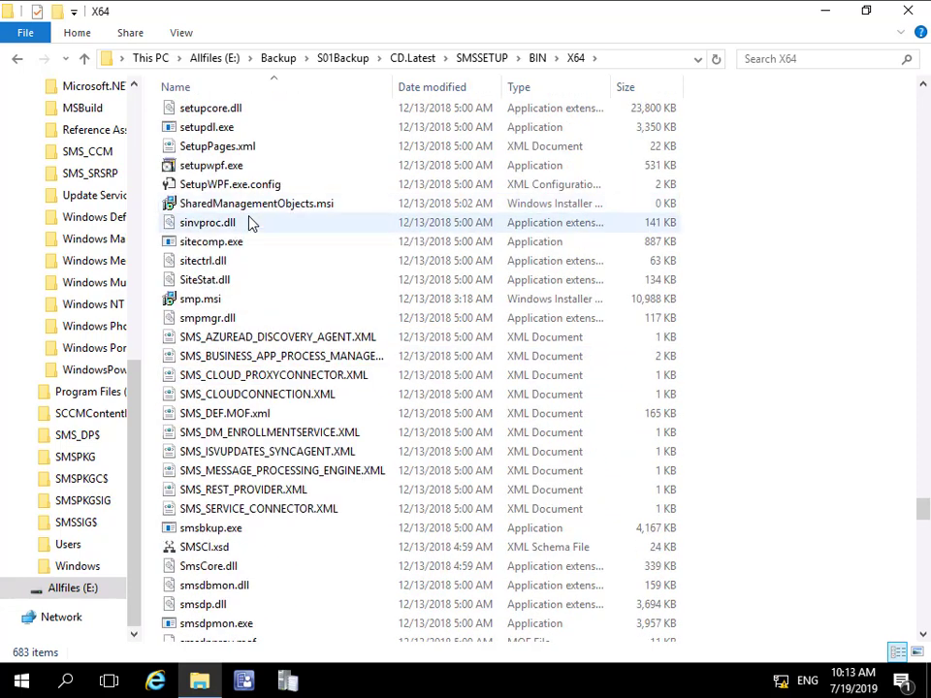
pyautogui.scroll(2, 250, 222)
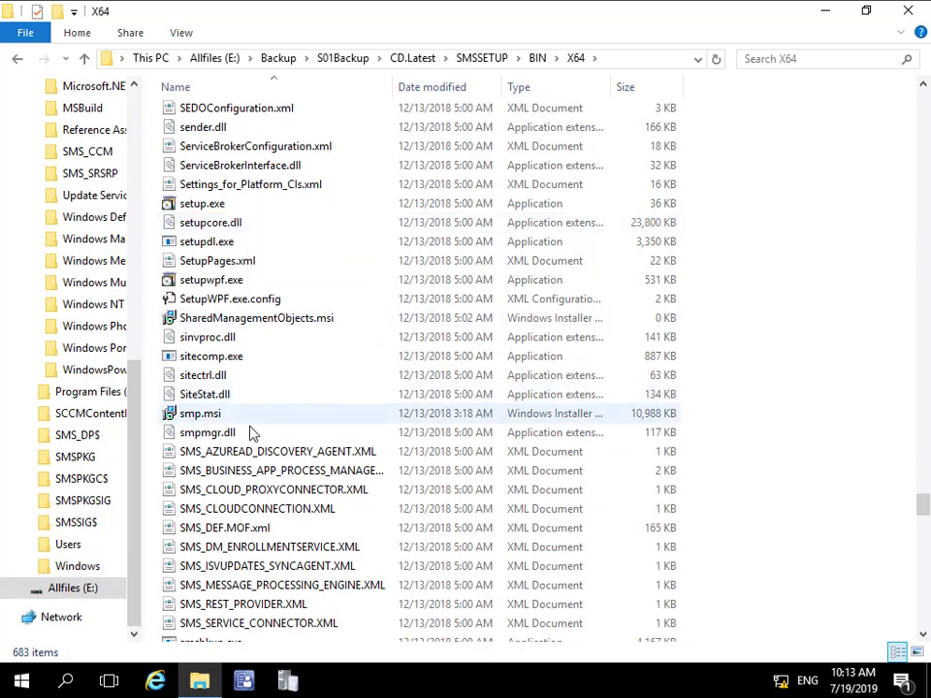
pyautogui.moveTo(242, 417)
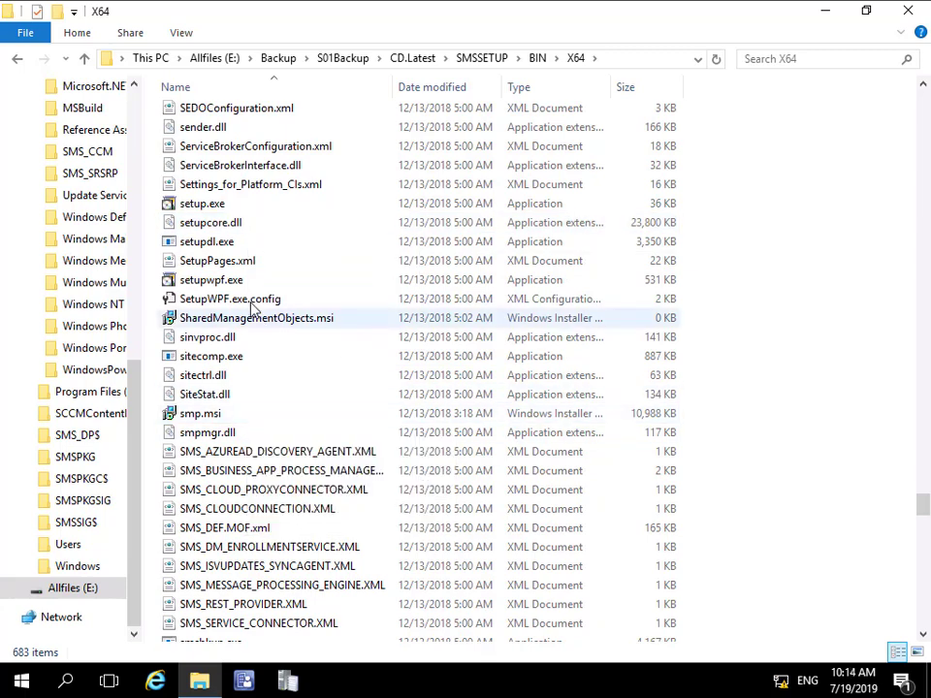
pyautogui.doubleClick(210, 206)
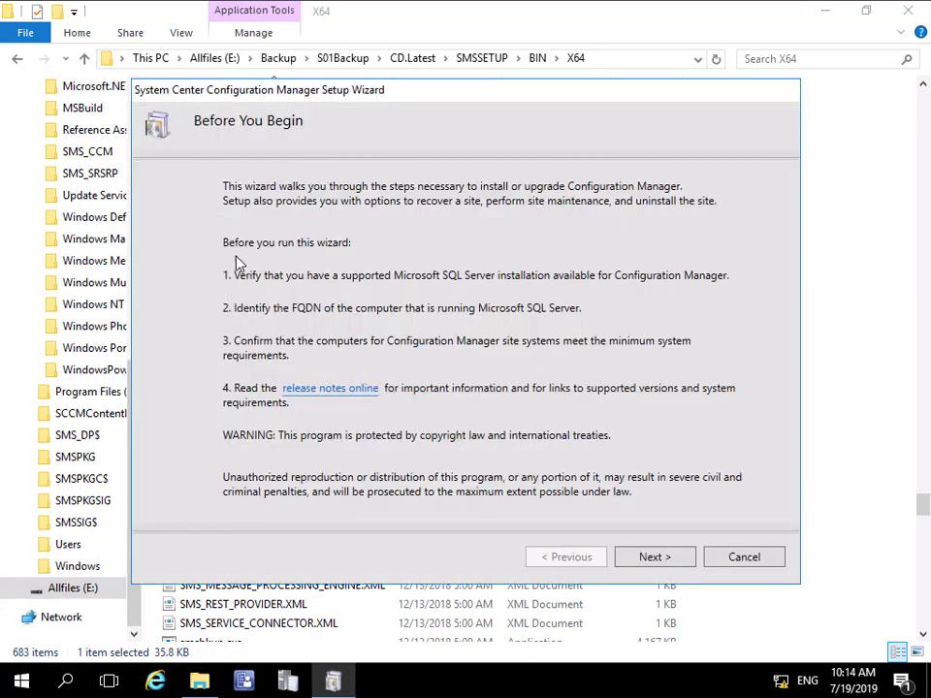
pyautogui.moveTo(353, 95); pyautogui.dragTo(354, 81)
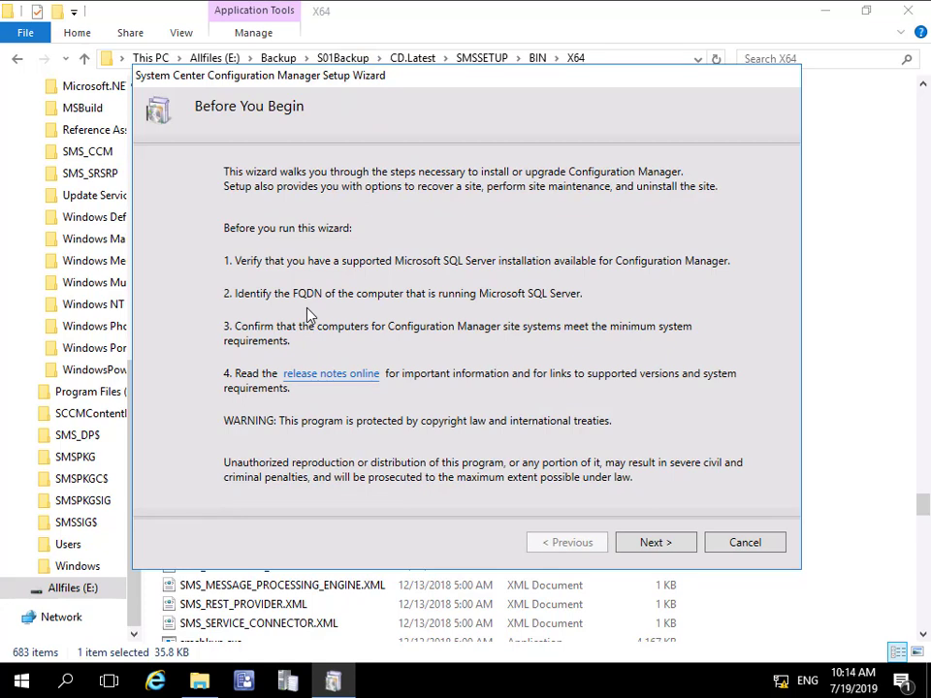
# Step: Proceed to the site recovery options and recover the site database from the backup set at E:\Backup\S01Backup
pyautogui.click(623, 546)
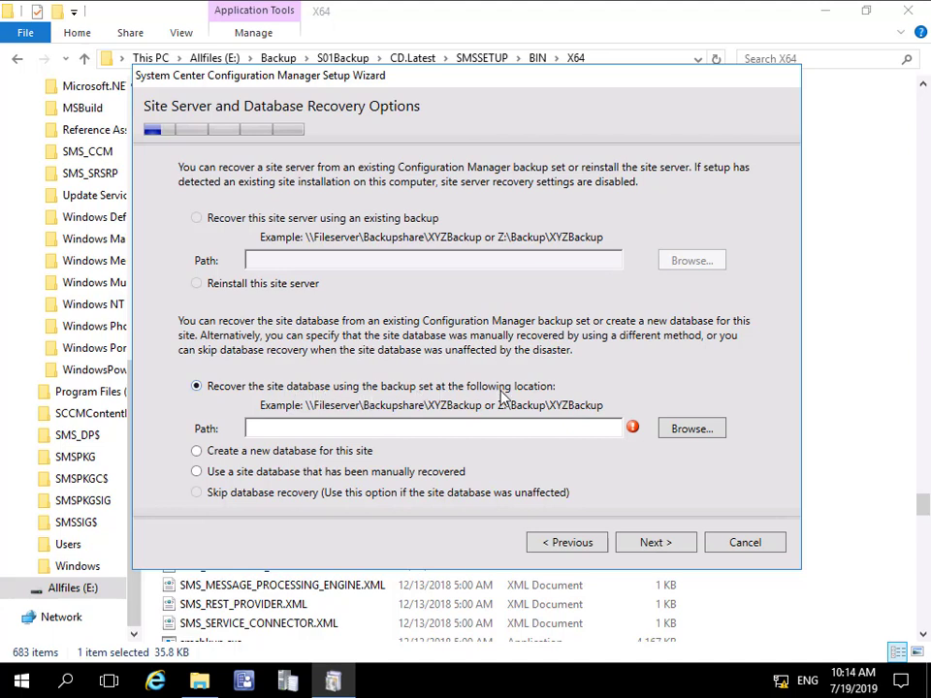
pyautogui.click(673, 431)
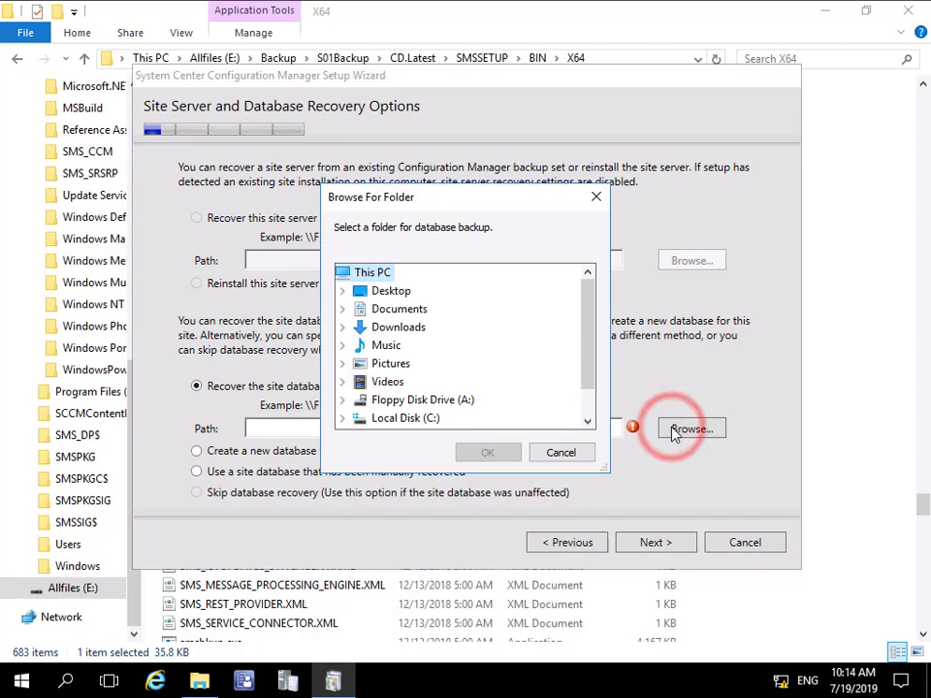
pyautogui.moveTo(589, 366); pyautogui.dragTo(589, 412)
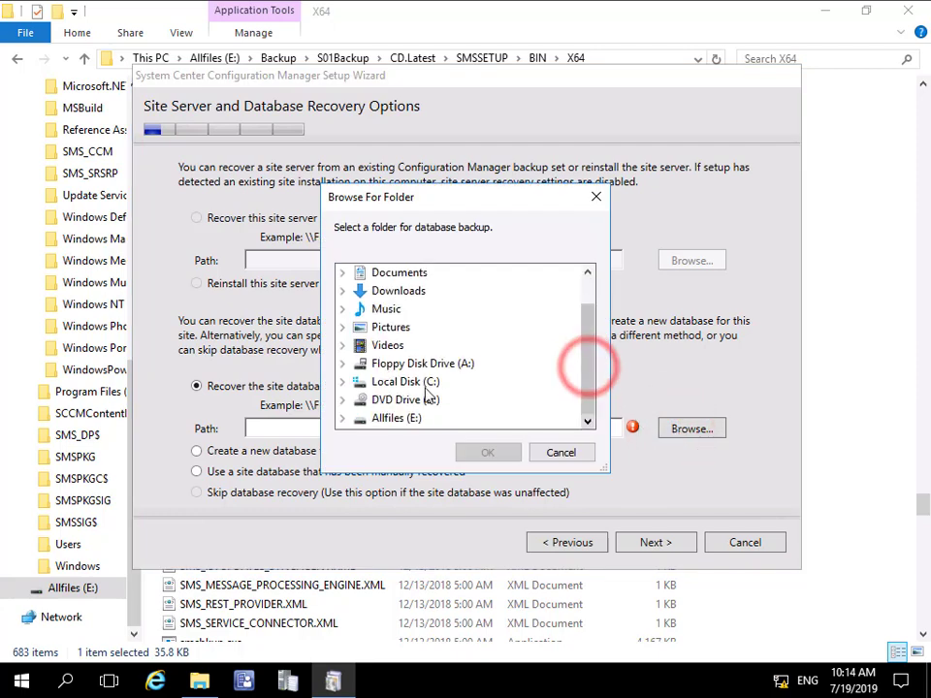
pyautogui.click(383, 418)
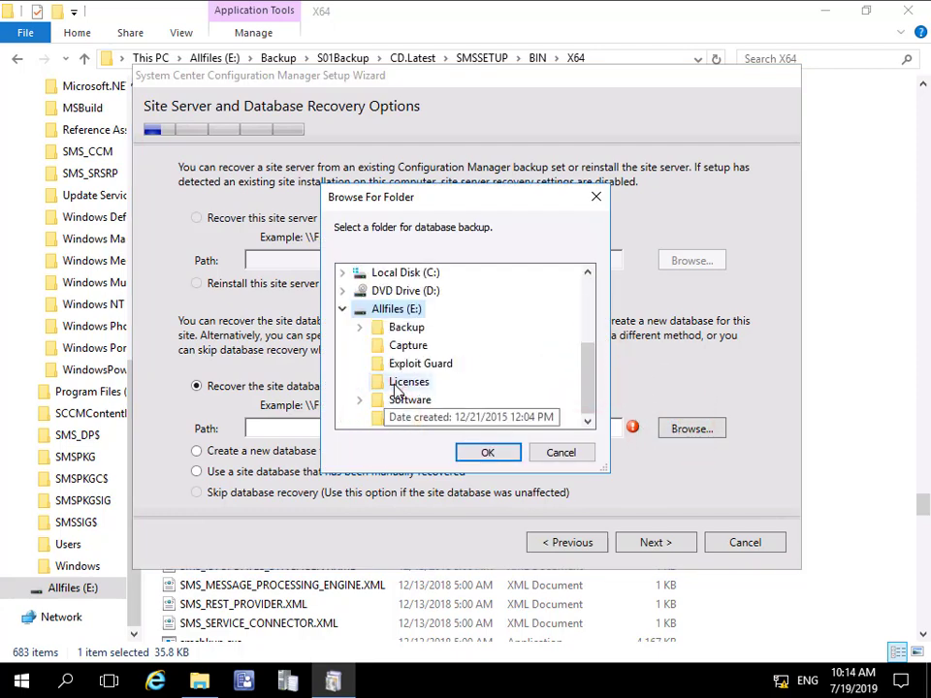
pyautogui.click(360, 328)
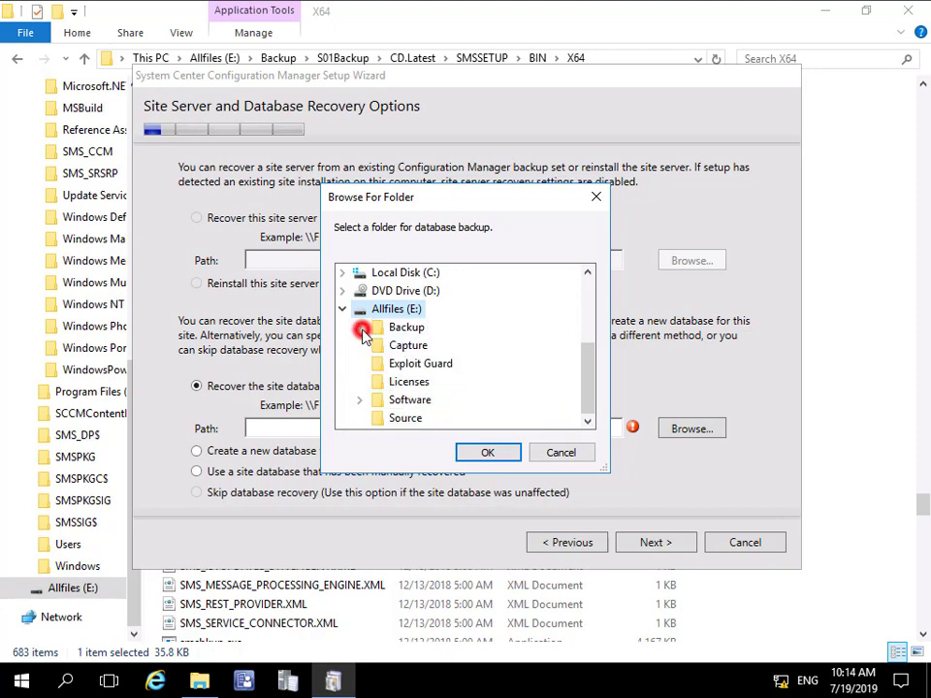
pyautogui.click(424, 347)
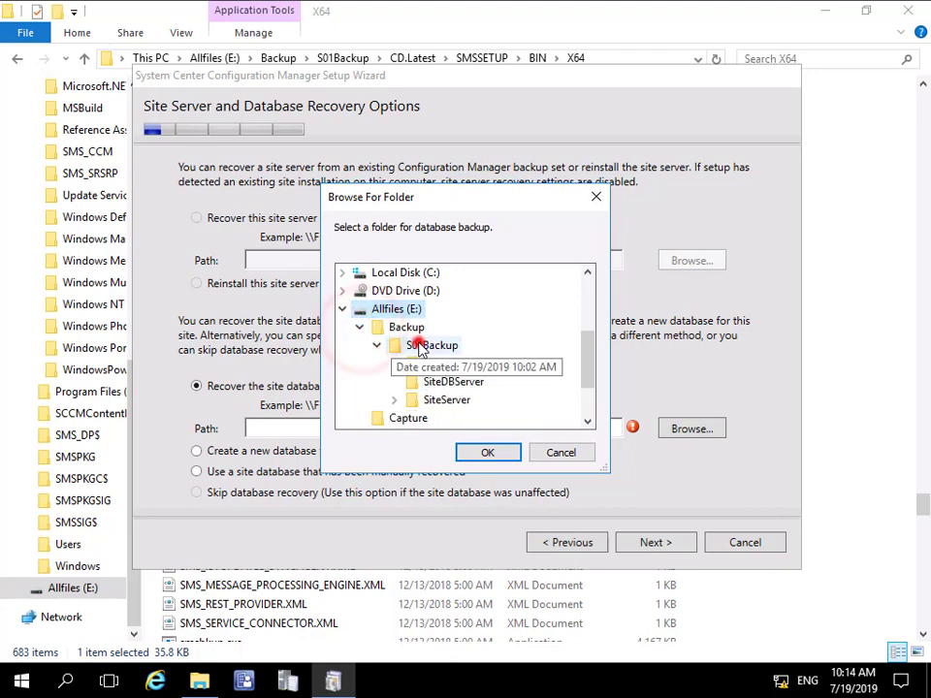
pyautogui.click(506, 451)
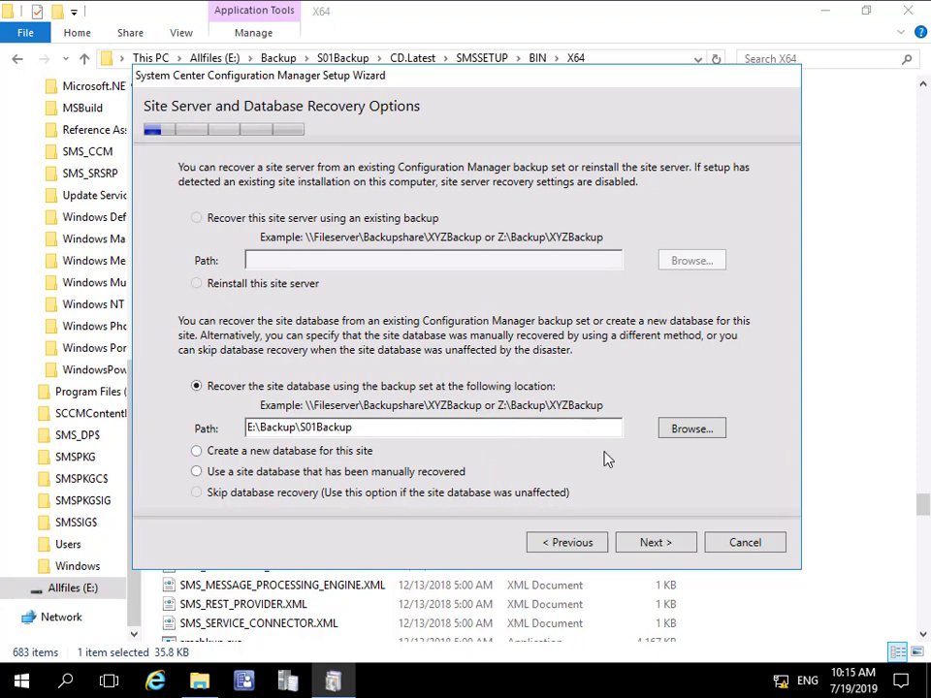
pyautogui.click(656, 542)
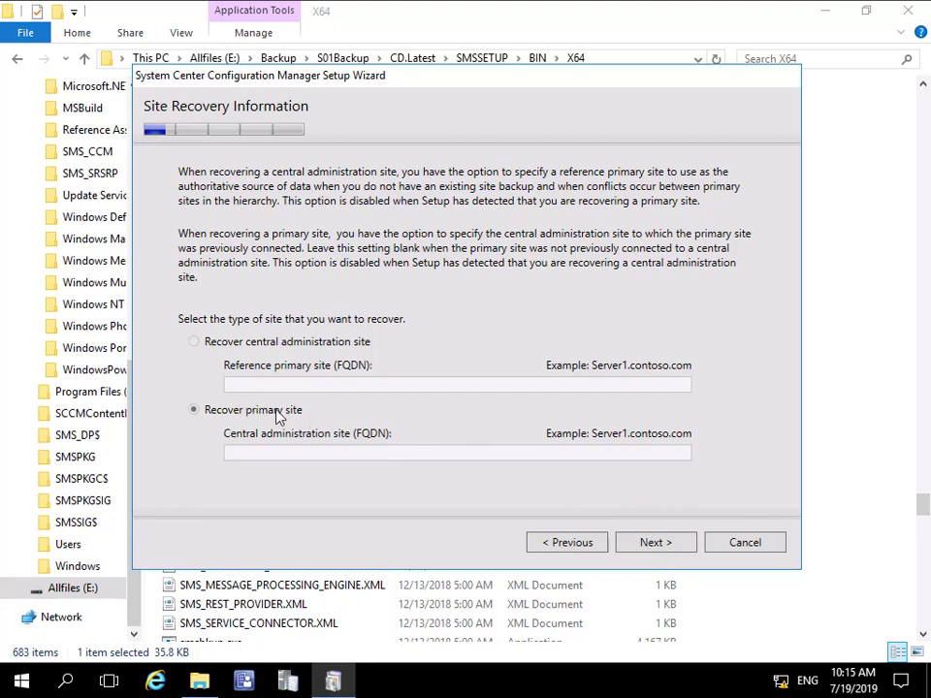
# Step: Keep primary site recovery as the site type and choose to install the evaluation edition
pyautogui.click(640, 549)
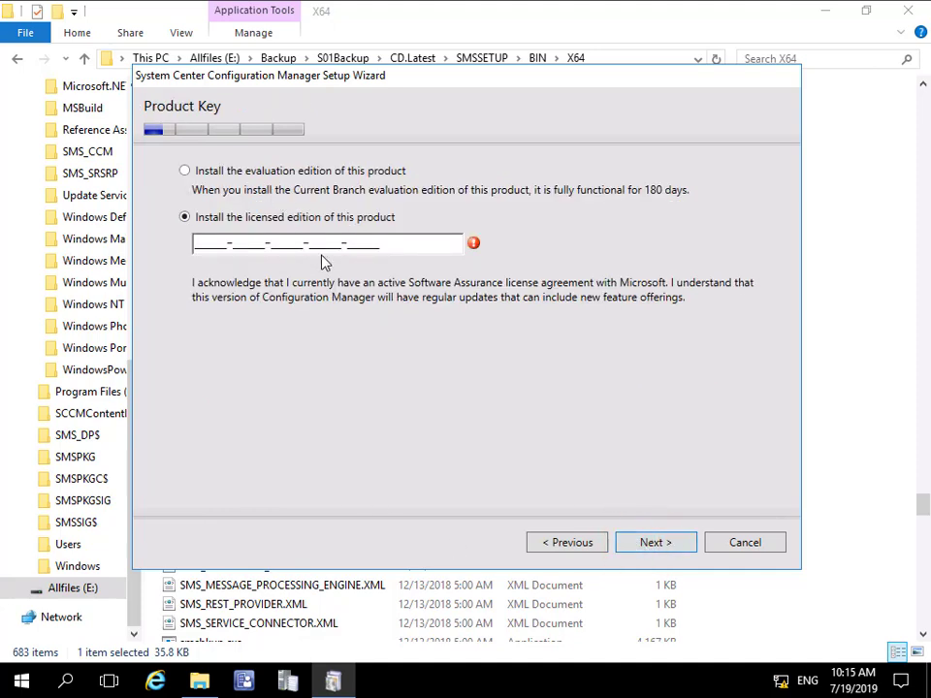
pyautogui.click(289, 173)
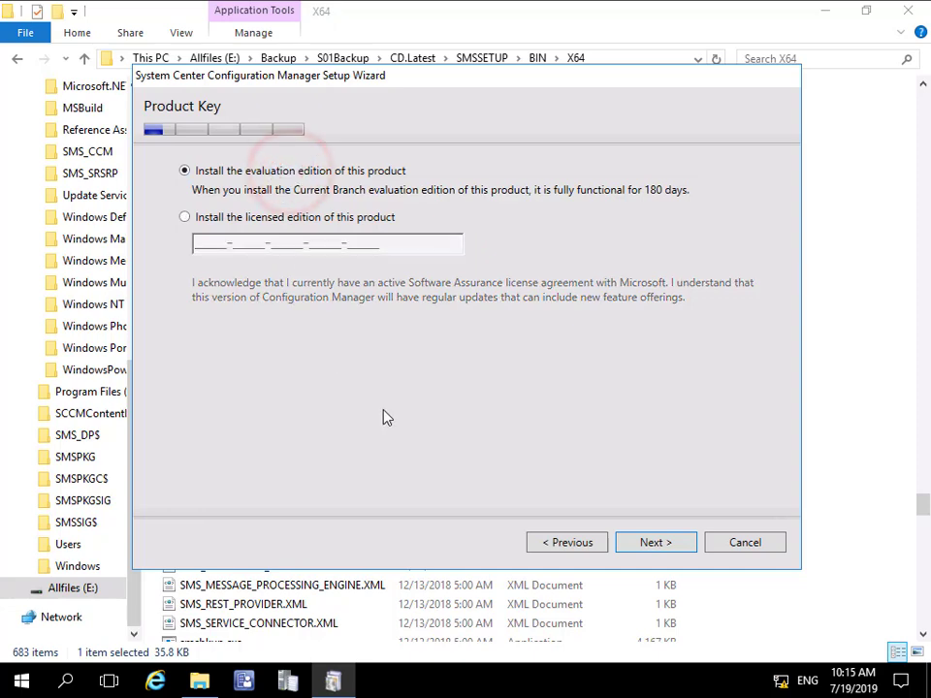
pyautogui.click(640, 545)
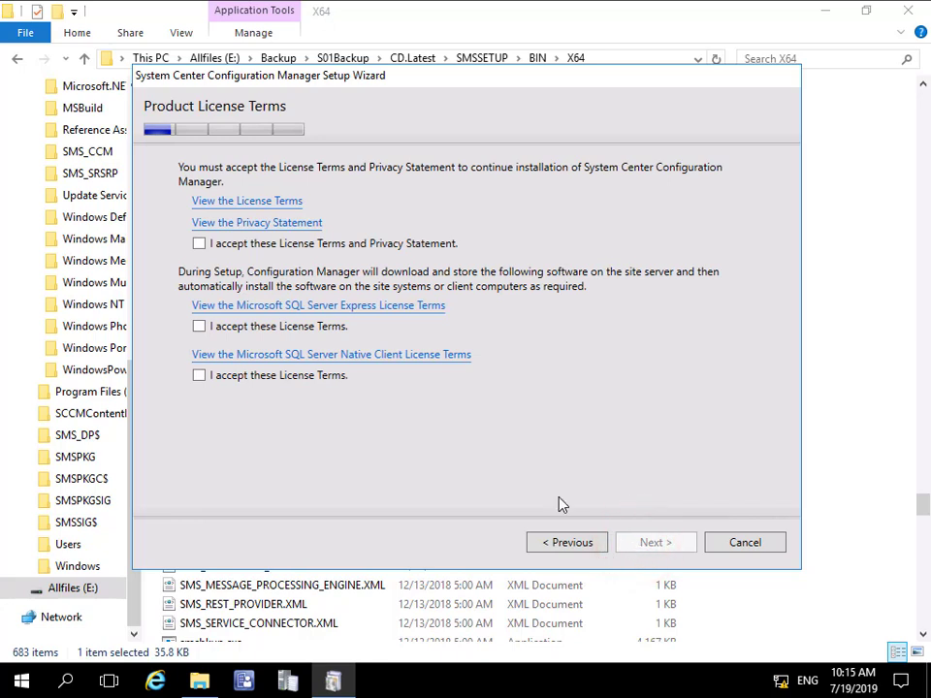
# Step: Accept the license terms and privacy statement, plus the SQL Server Express and SQL Server Native Client license terms
pyautogui.click(199, 244)
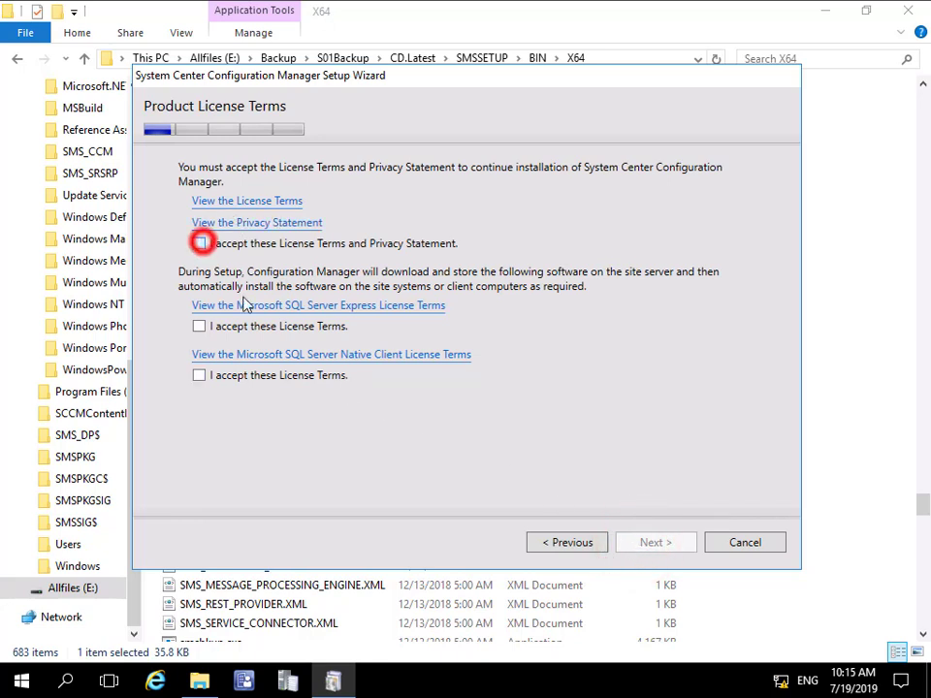
pyautogui.click(199, 327)
pyautogui.click(198, 376)
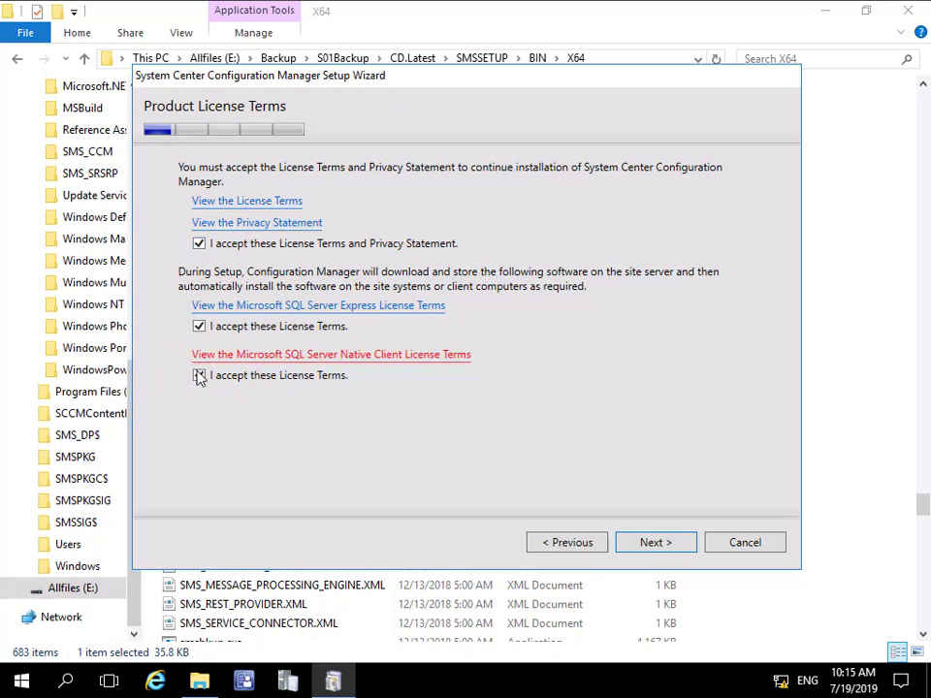
pyautogui.click(656, 546)
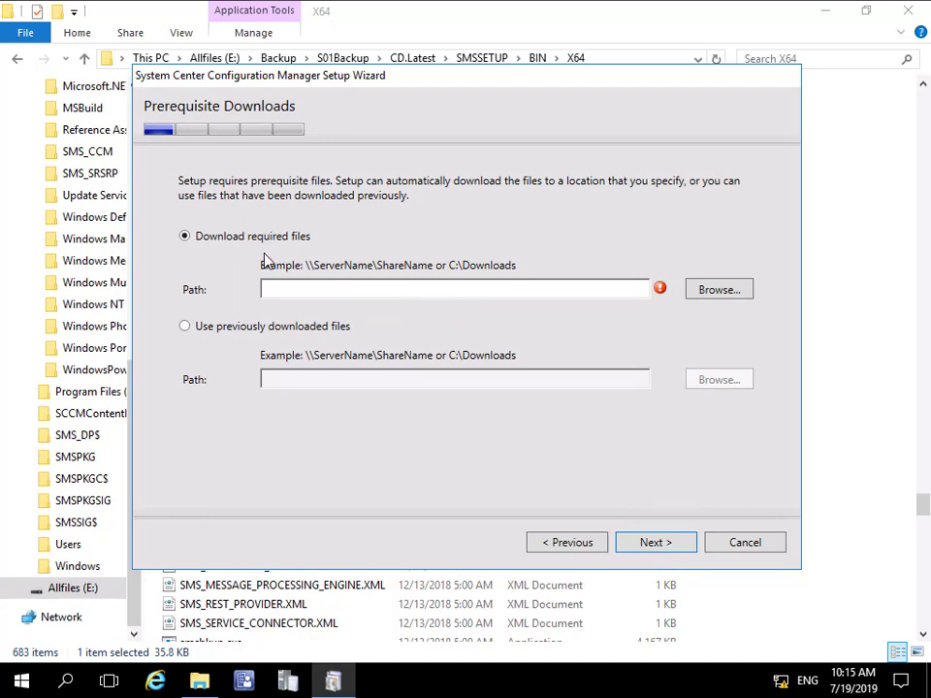
# Step: Use previously downloaded prerequisite files from E:\Backup\S01Backup\CD.Latest\redist and continue
pyautogui.click(254, 329)
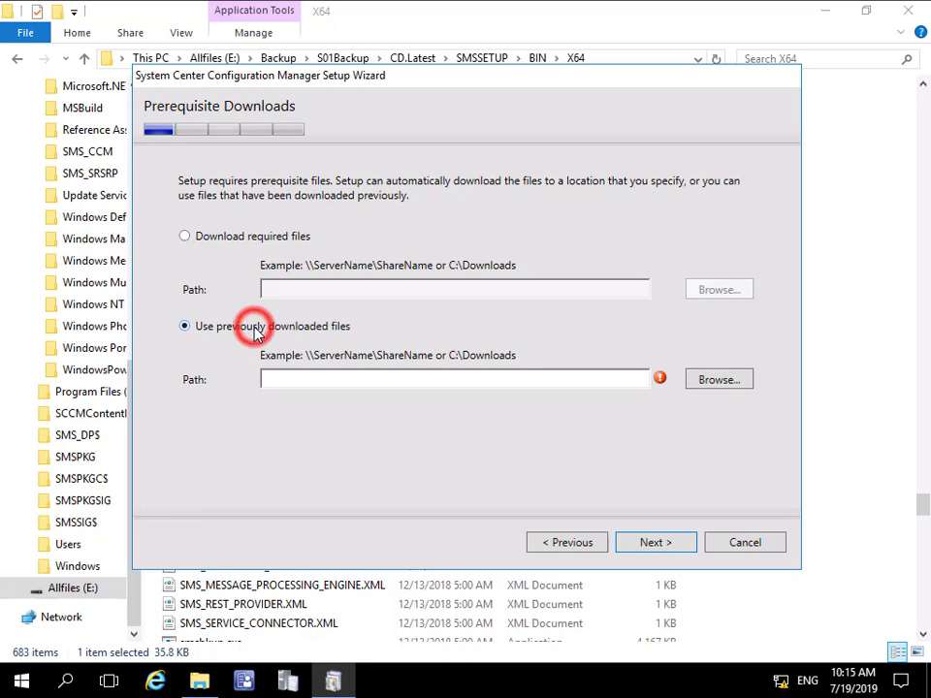
pyautogui.click(720, 381)
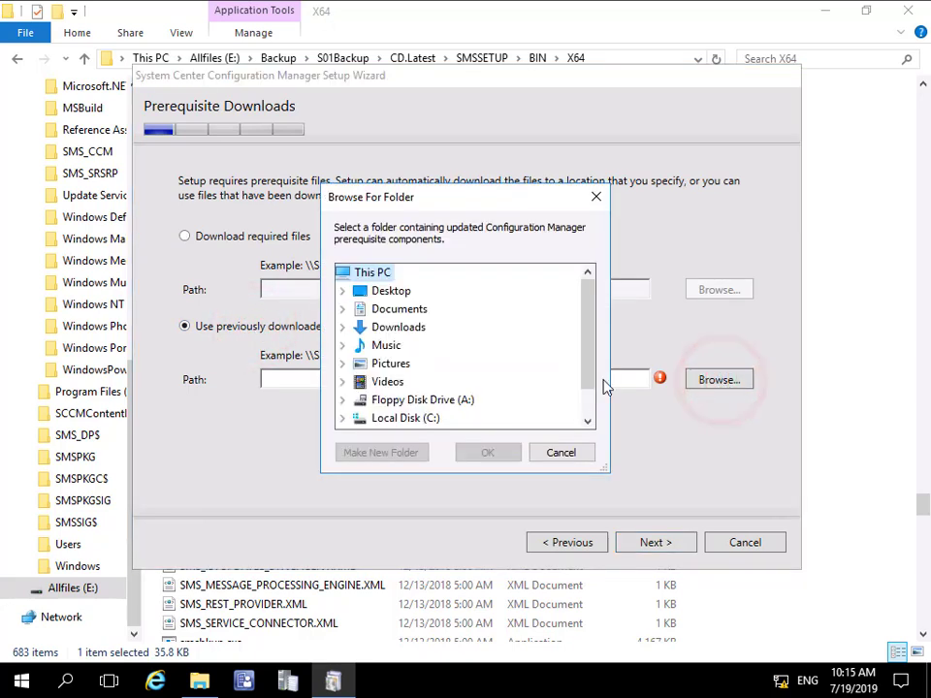
pyautogui.moveTo(591, 377); pyautogui.dragTo(592, 422)
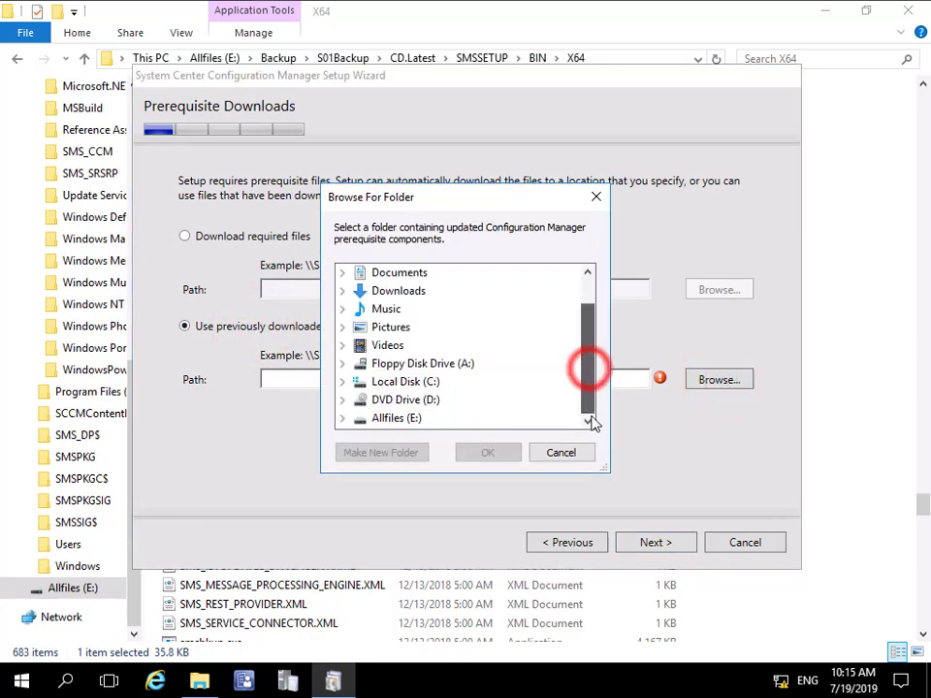
pyautogui.click(343, 418)
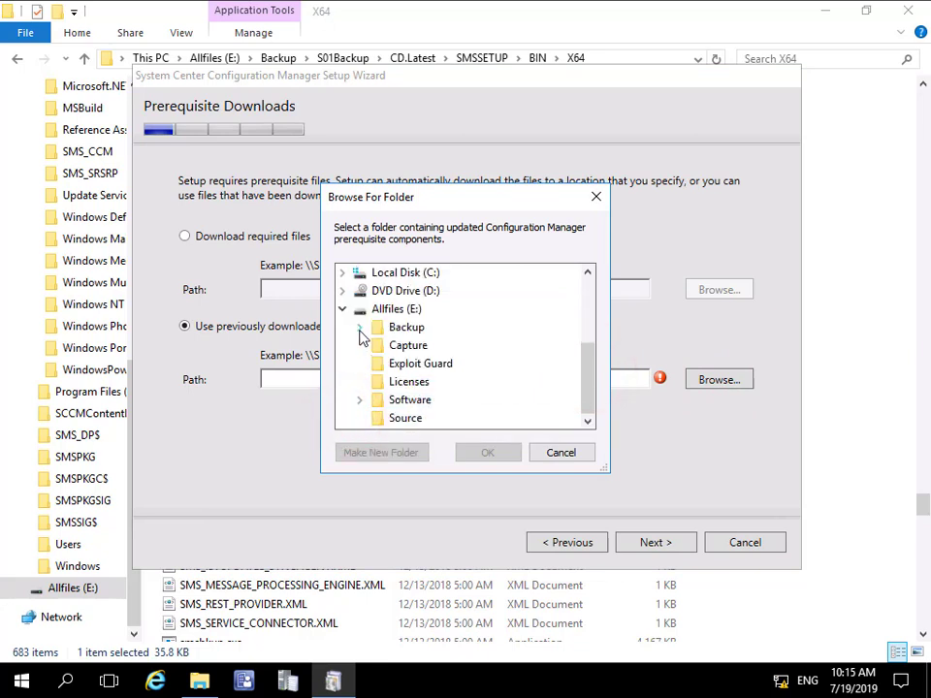
pyautogui.click(360, 330)
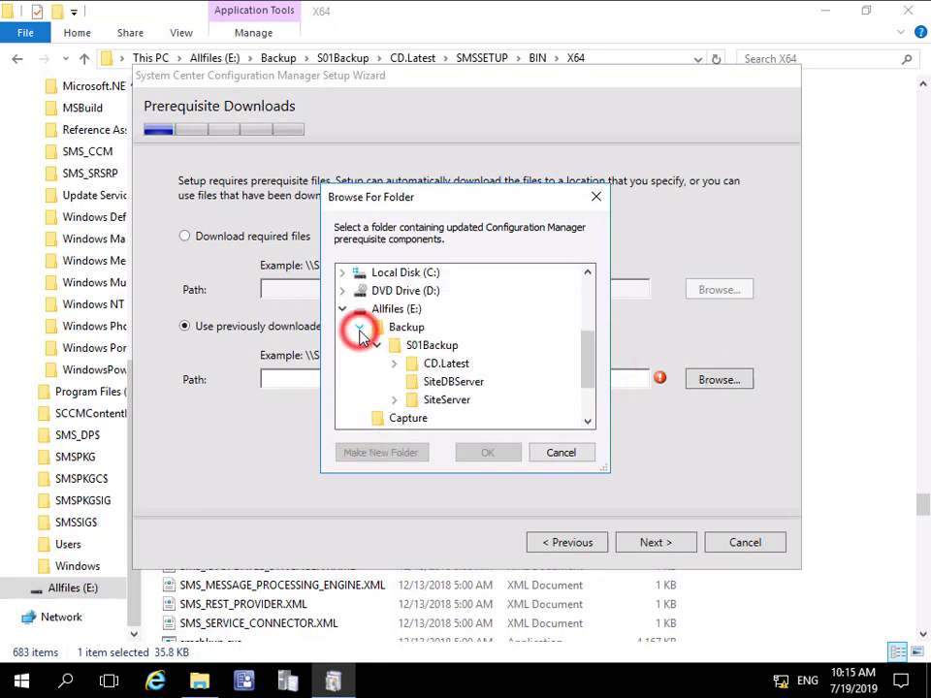
pyautogui.click(395, 365)
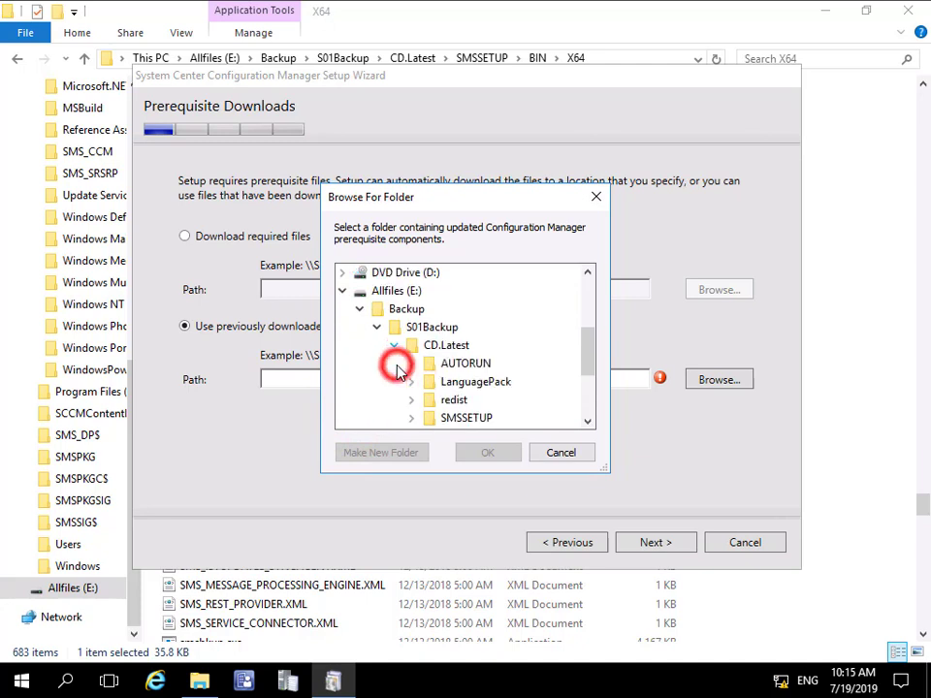
pyautogui.doubleClick(452, 400)
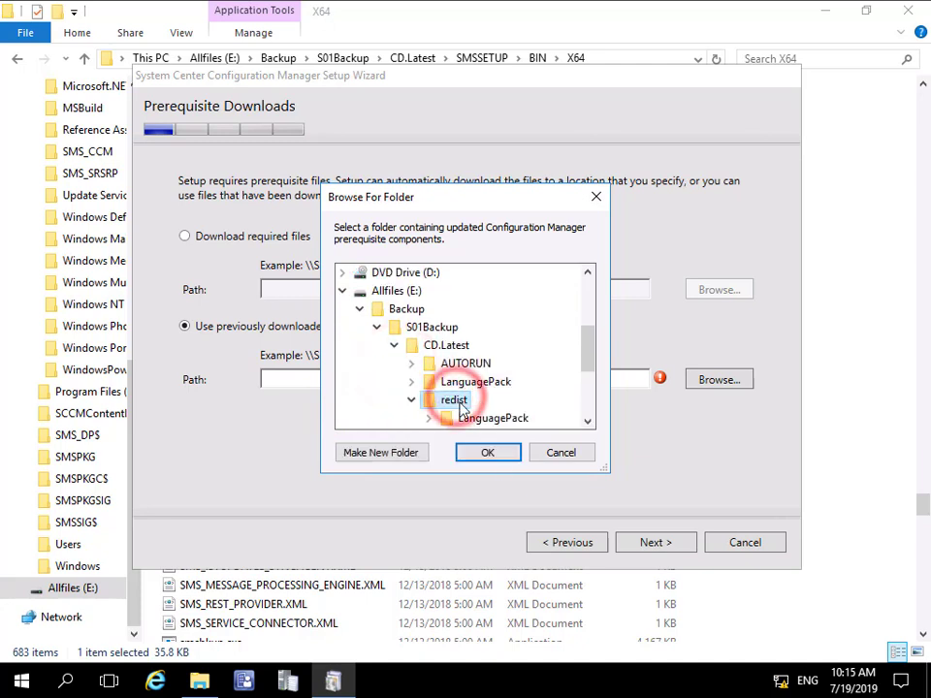
pyautogui.click(490, 453)
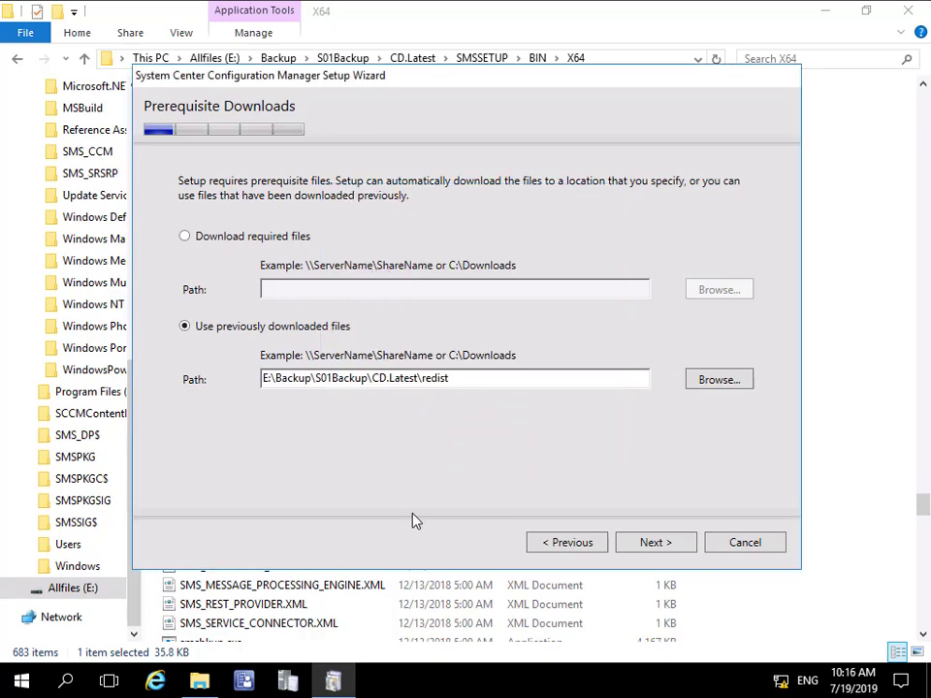
pyautogui.click(649, 545)
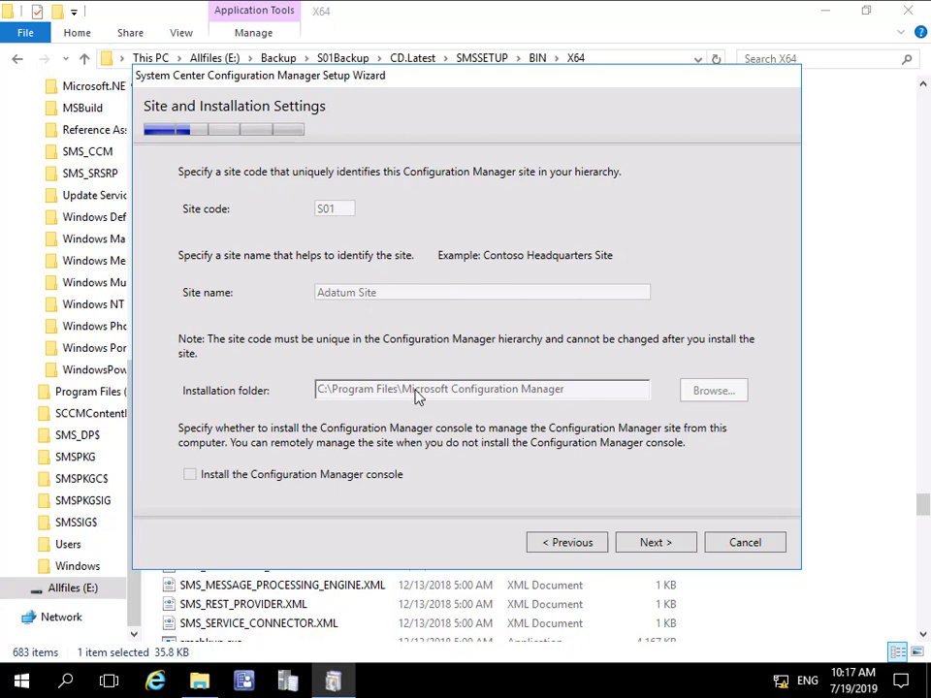
# Step: Accept the offered site settings and database information, keeping SQL Server LON-CFG.Adatum.com, port 4022 and the preset data and log file paths
pyautogui.click(637, 545)
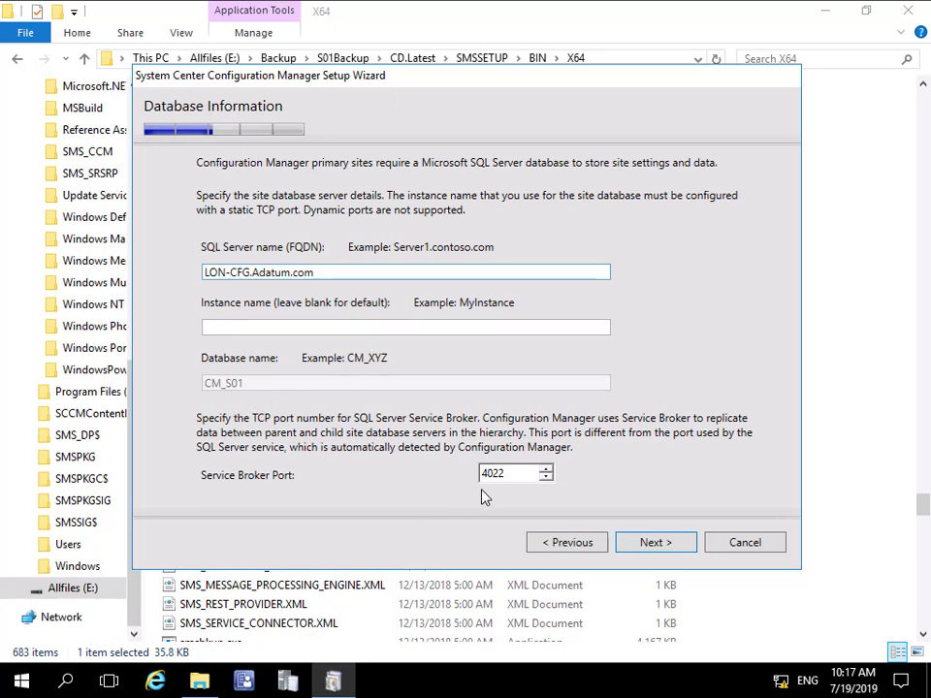
pyautogui.click(652, 546)
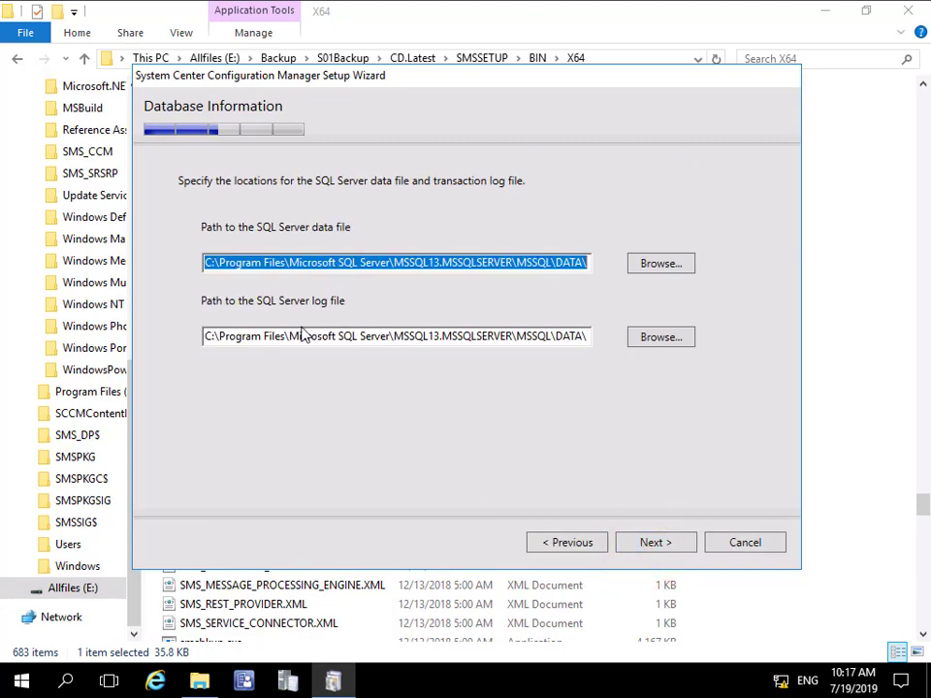
pyautogui.click(626, 545)
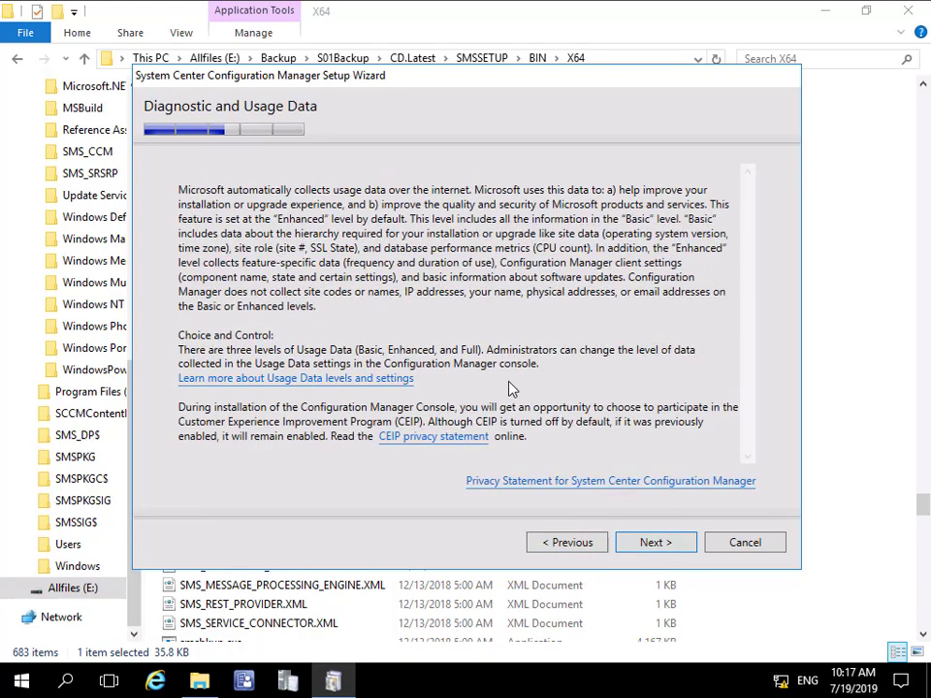
# Step: Continue past the diagnostic and usage data notice and start the prerequisite check after reviewing the settings summary
pyautogui.click(645, 544)
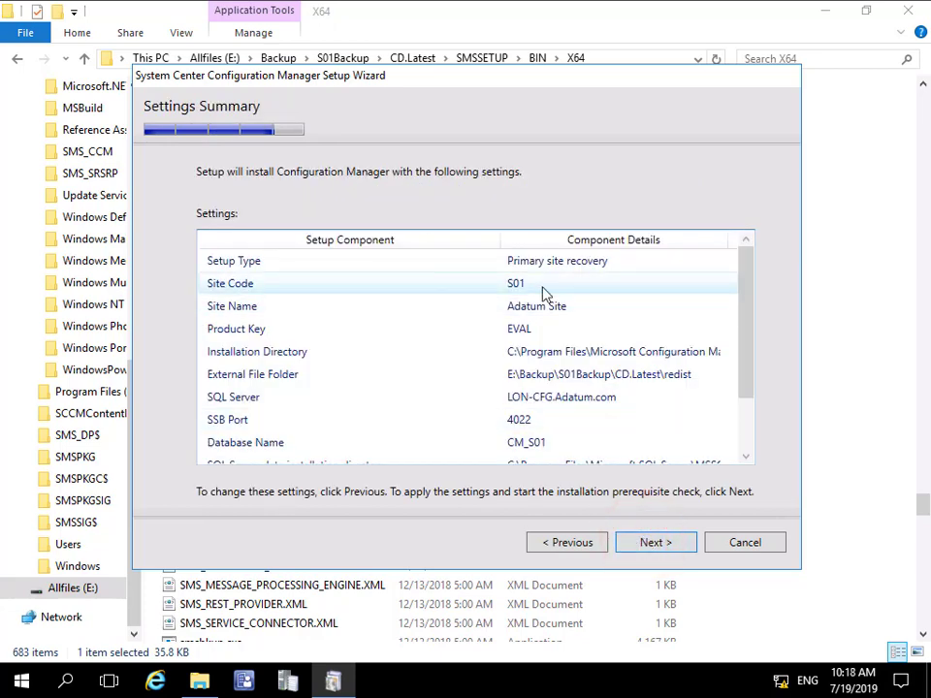
pyautogui.moveTo(740, 307); pyautogui.dragTo(745, 447)
pyautogui.click(669, 542)
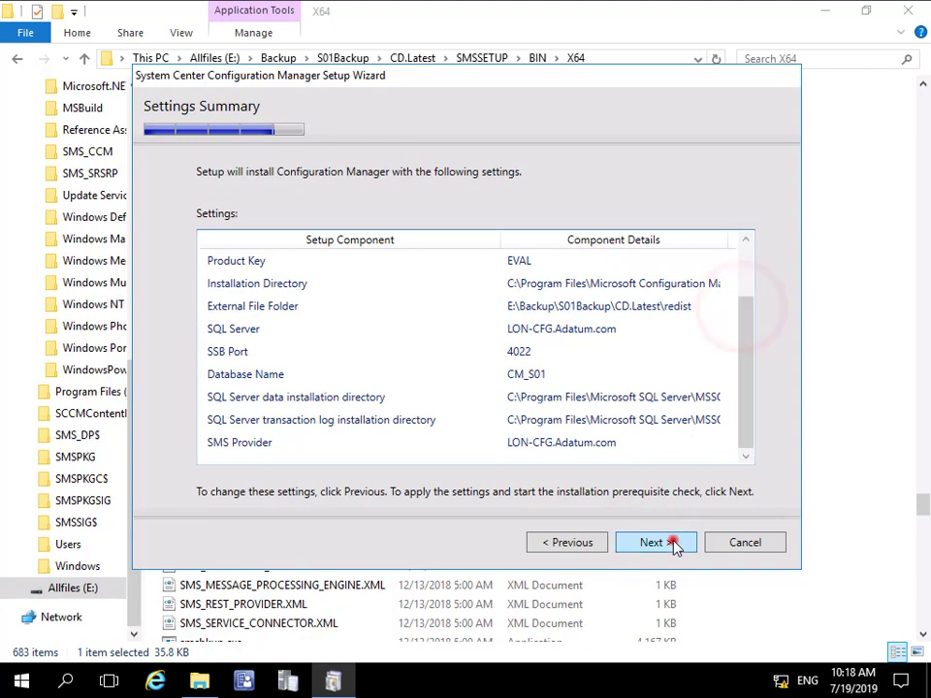